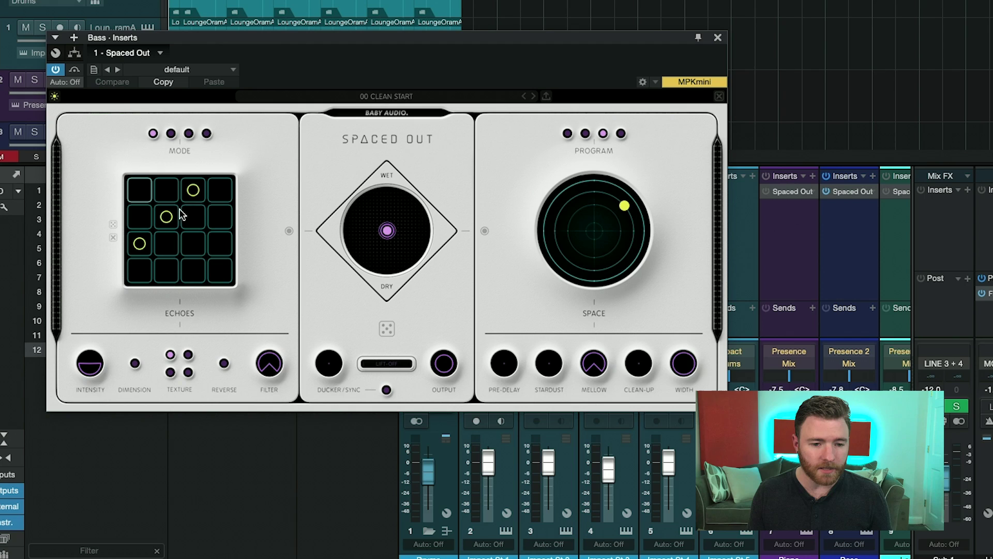
# - Cycle the level of the echo in the grid's top-row third cell down and back up, and try the Intensity control
pyautogui.click(199, 194)
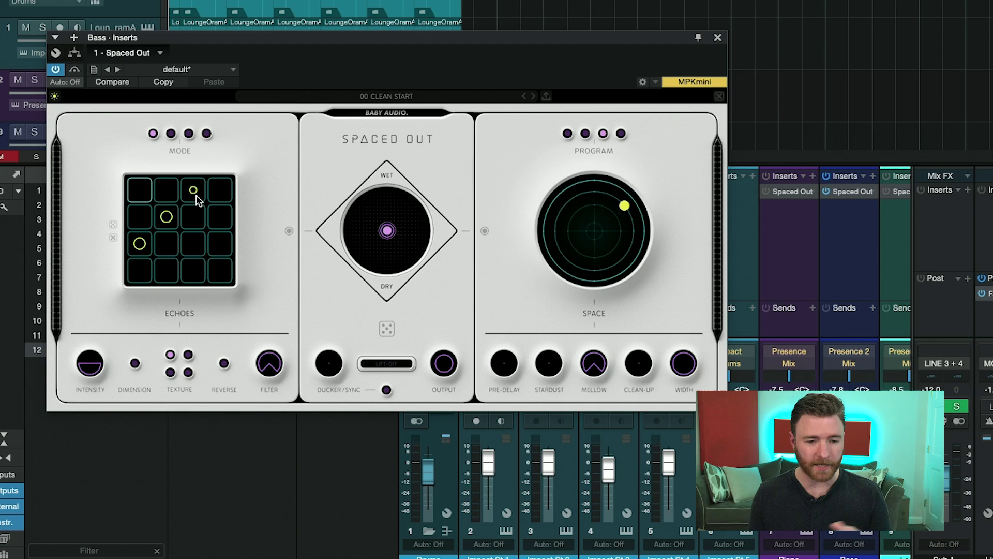
pyautogui.click(197, 201)
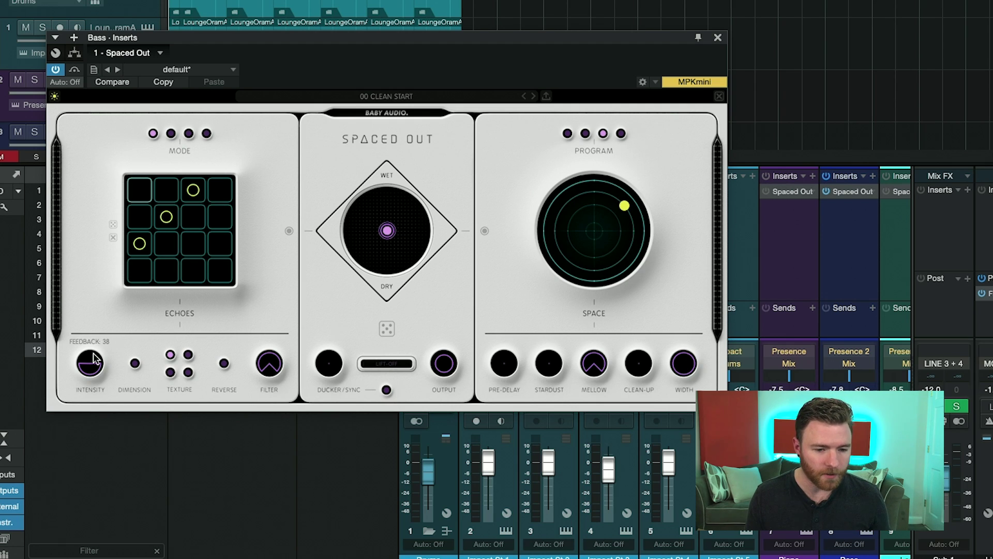
pyautogui.moveTo(91, 361); pyautogui.dragTo(93, 364)
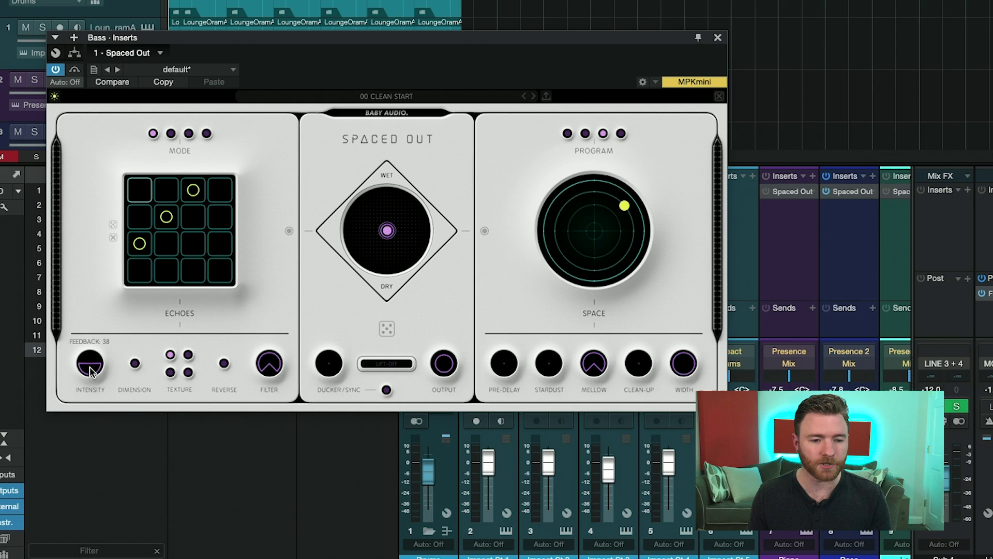
# - Switch the echoes' Dimension effect on and back off
pyautogui.click(146, 373)
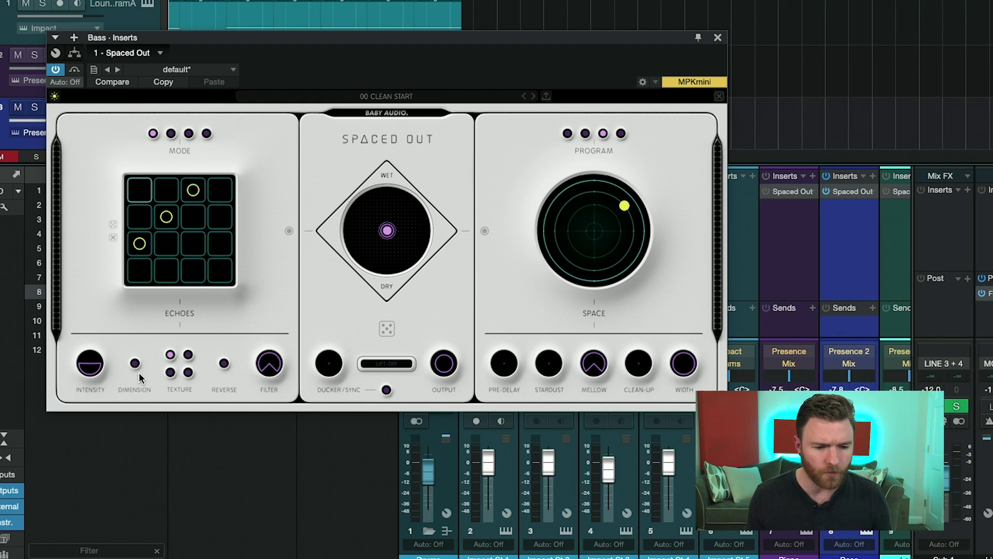
pyautogui.moveTo(134, 365)
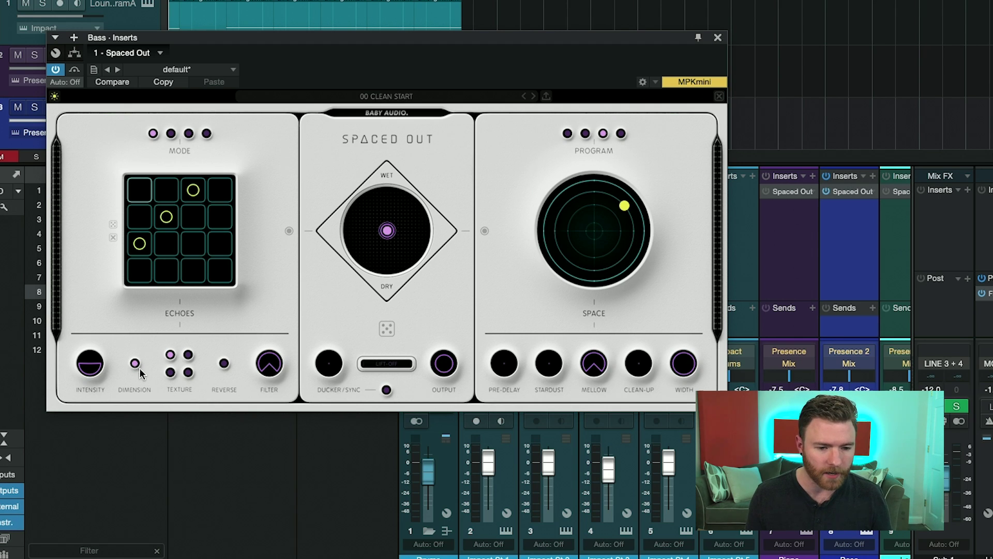
pyautogui.click(135, 364)
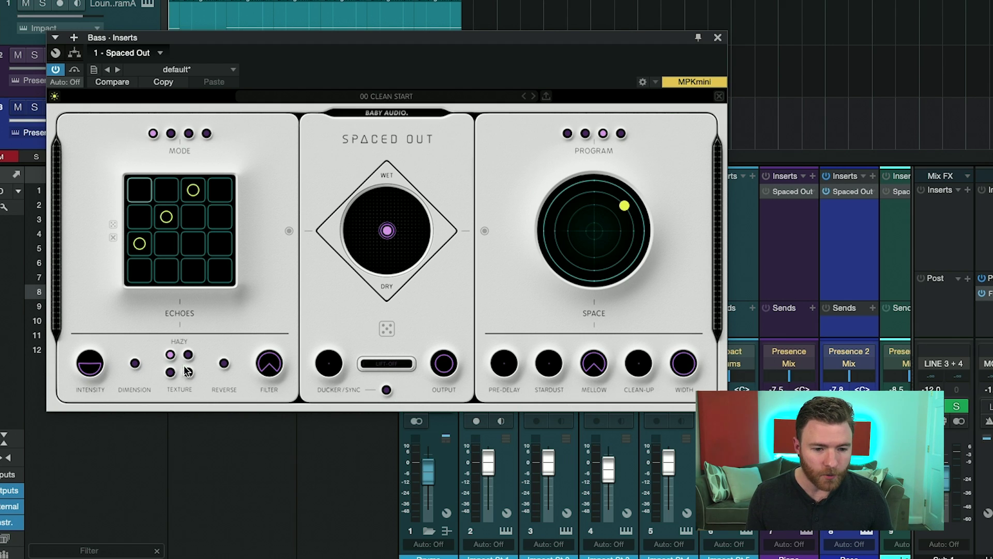
pyautogui.moveTo(185, 369)
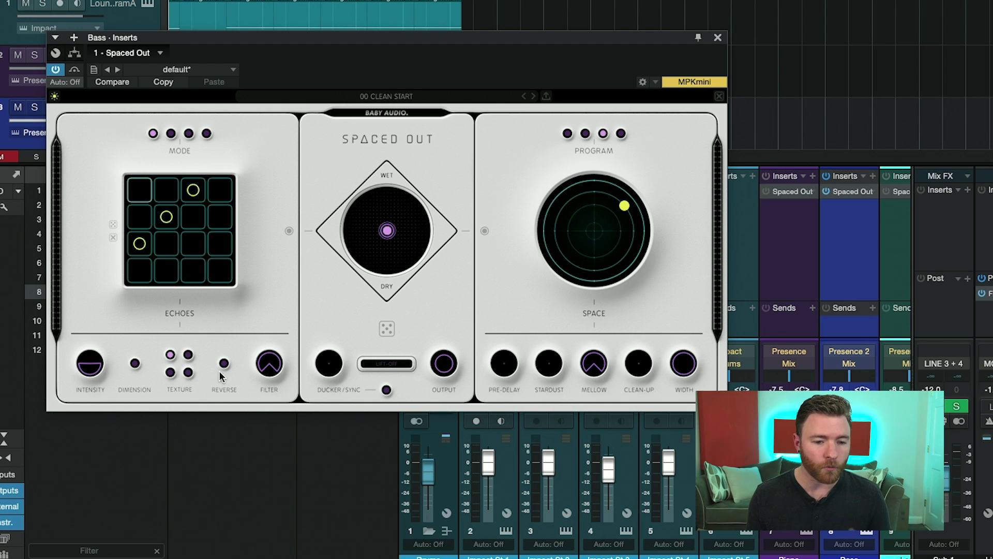
pyautogui.moveTo(224, 366)
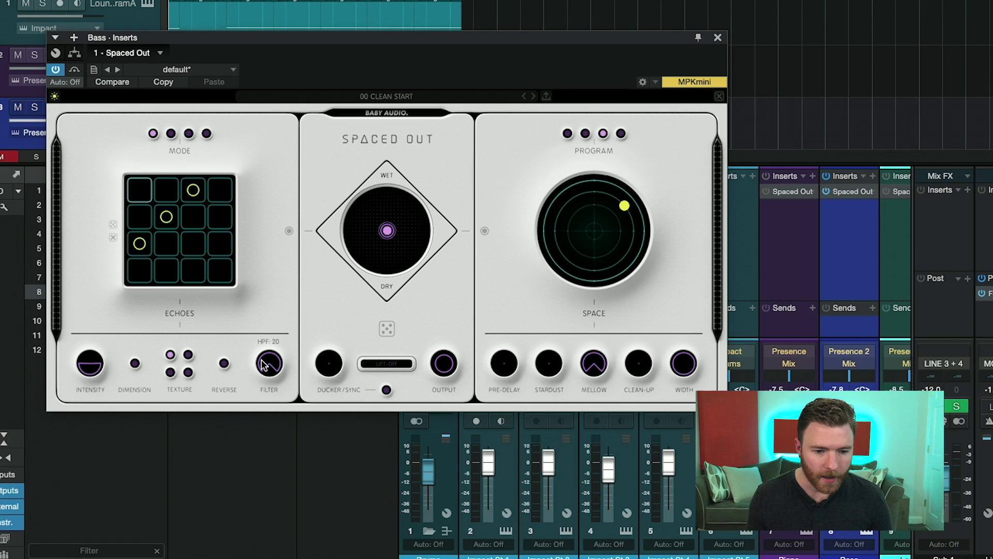
pyautogui.moveTo(277, 365)
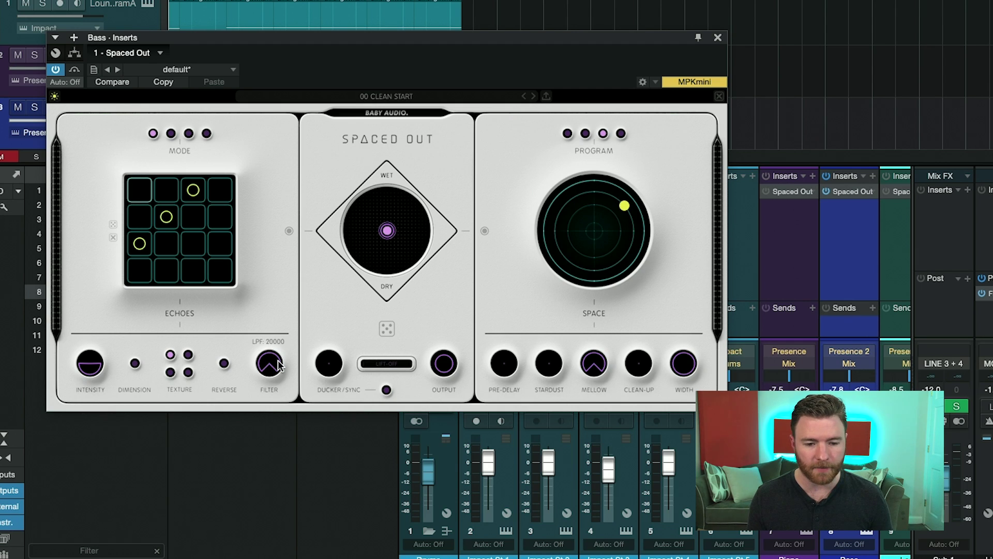
# - Randomize the delay pattern in the Echoes grid several times
pyautogui.click(113, 225)
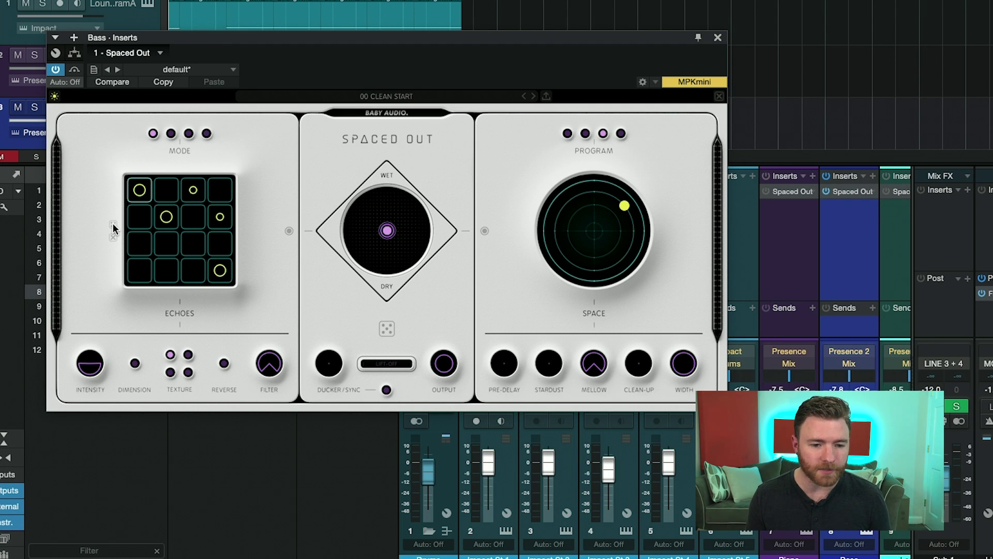
pyautogui.click(114, 227)
pyautogui.click(114, 228)
pyautogui.click(113, 227)
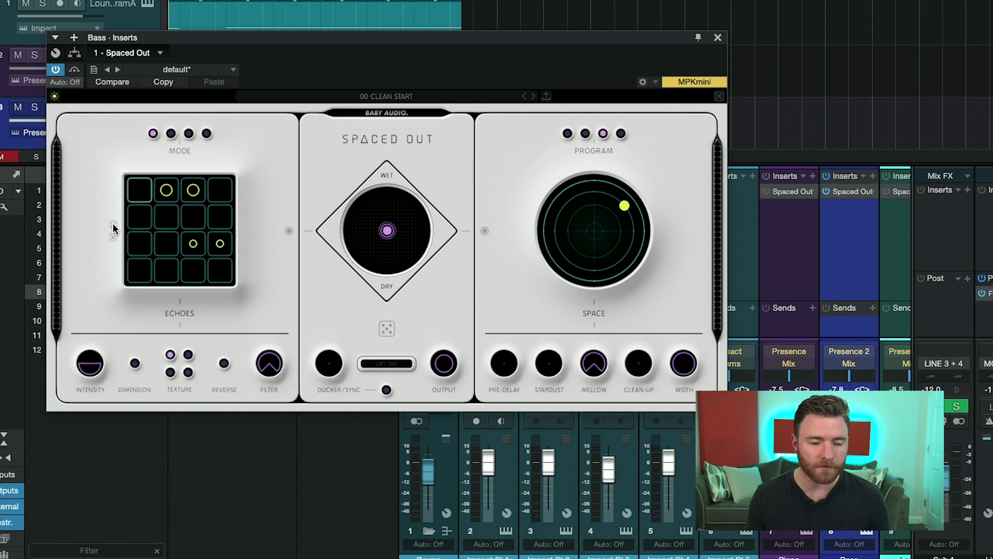
pyautogui.click(114, 227)
pyautogui.click(113, 228)
pyautogui.click(113, 228)
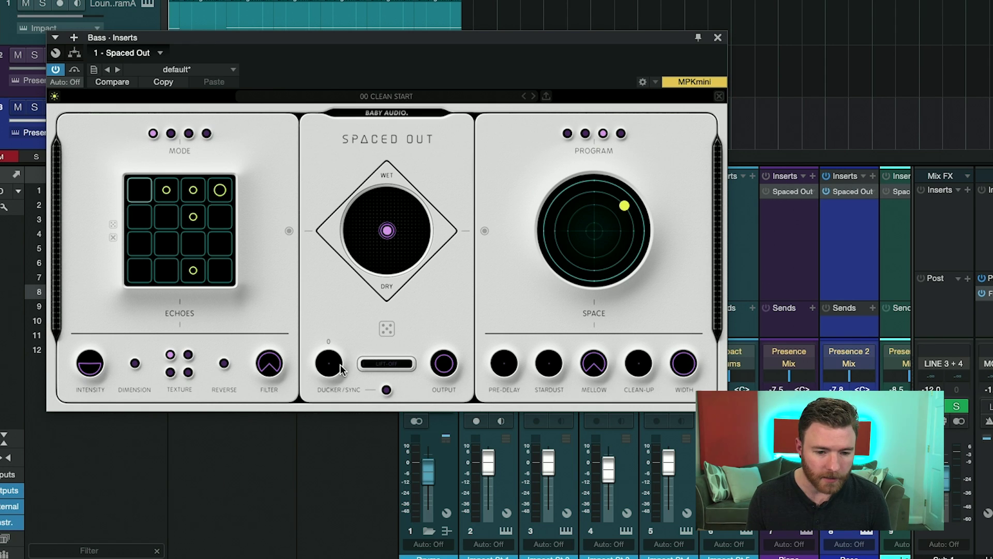
# - Switch on the Ducker's sync option and raise the Ducker amount
pyautogui.moveTo(332, 373)
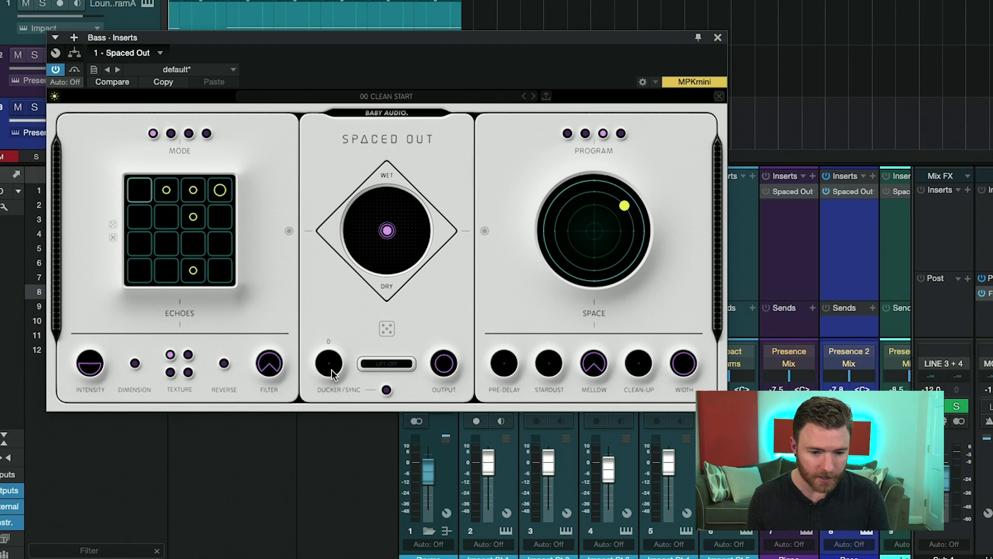
pyautogui.click(386, 390)
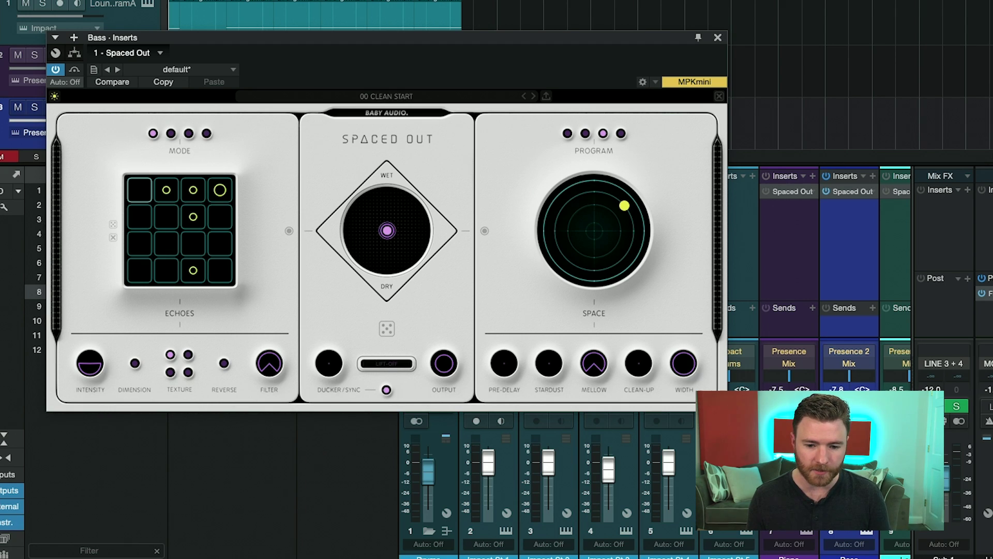
pyautogui.moveTo(330, 377)
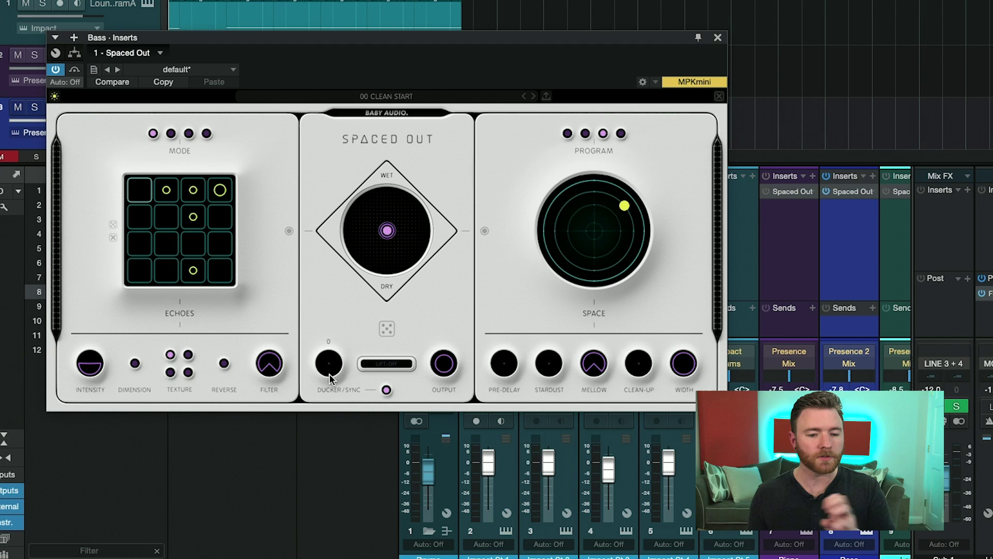
pyautogui.moveTo(329, 377); pyautogui.dragTo(326, 344)
pyautogui.moveTo(324, 309); pyautogui.dragTo(316, 263)
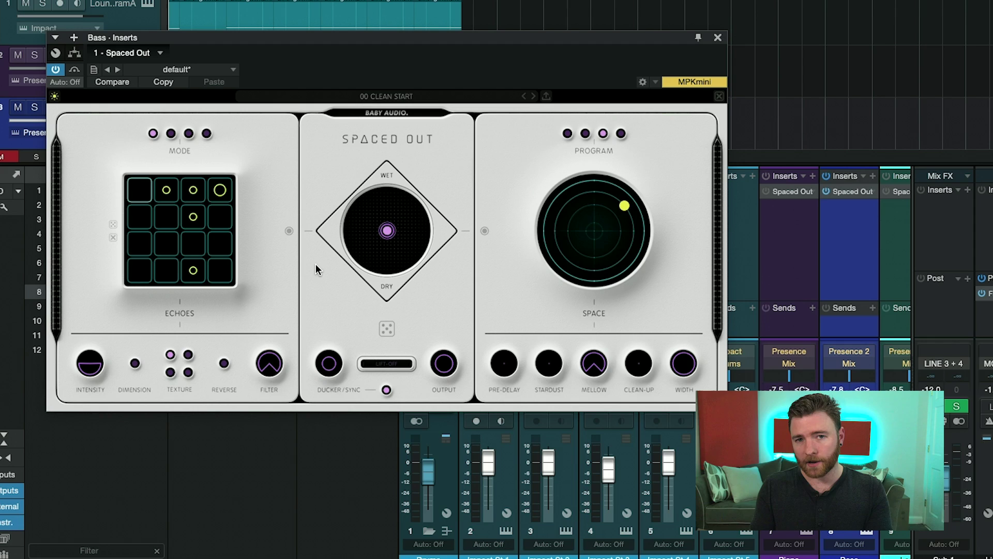
pyautogui.moveTo(392, 365)
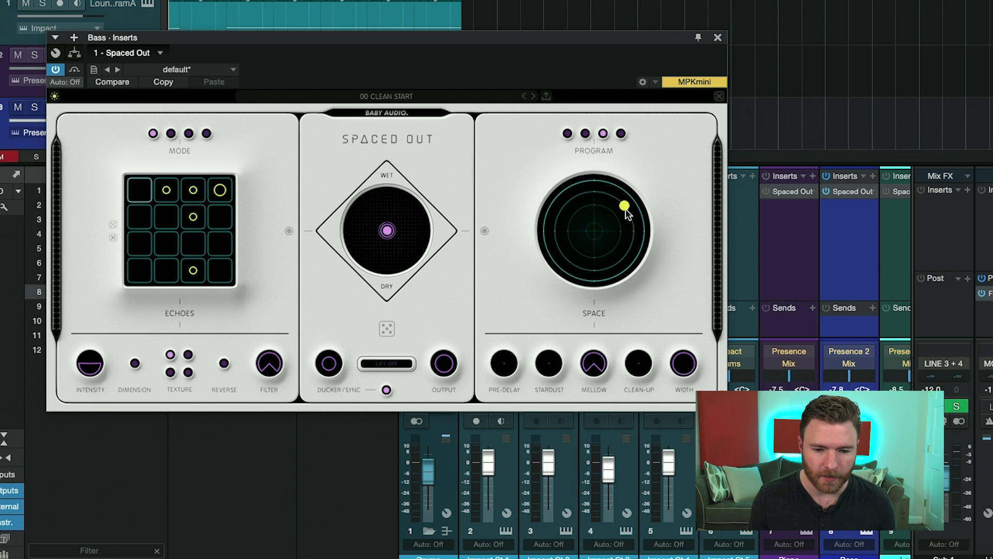
# - Sweep the reverb point around the Space pad through the Lush and Cosmic areas
pyautogui.moveTo(624, 205); pyautogui.dragTo(628, 257)
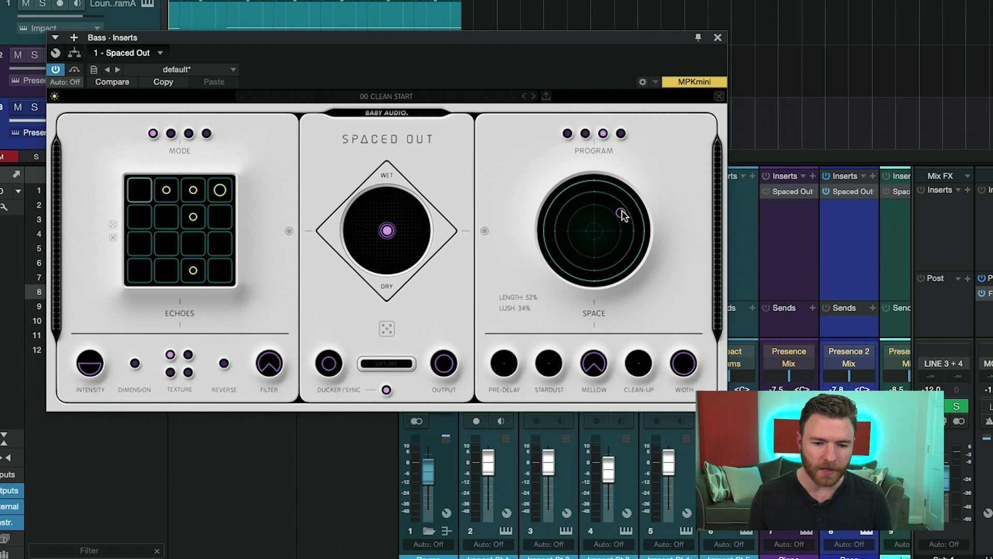
pyautogui.moveTo(622, 215); pyautogui.dragTo(583, 209)
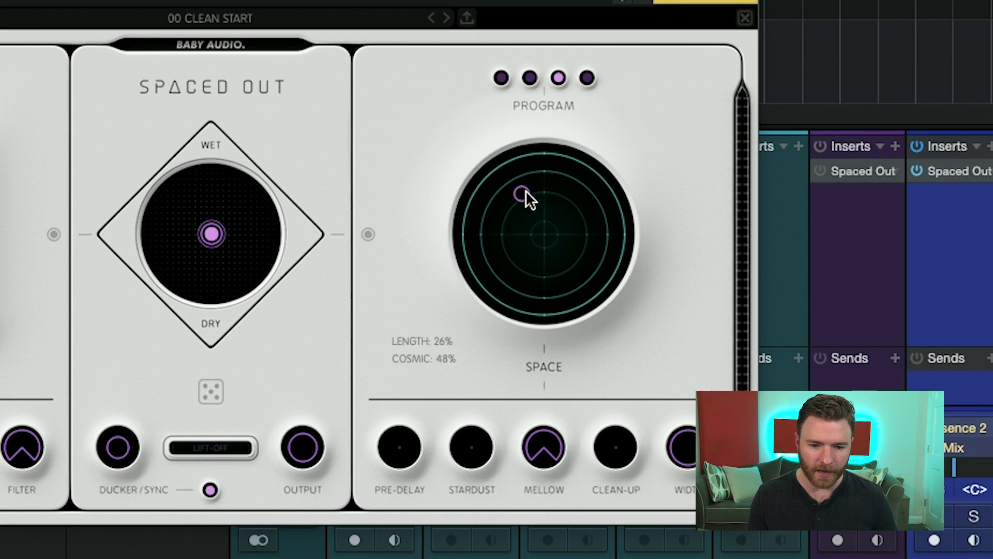
pyautogui.moveTo(583, 207); pyautogui.dragTo(572, 239)
pyautogui.moveTo(511, 248); pyautogui.dragTo(586, 197)
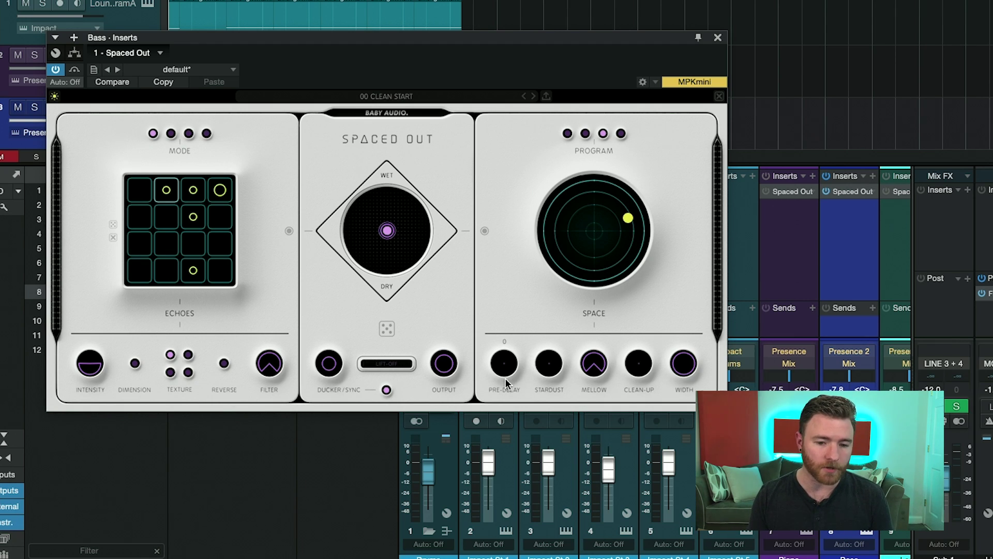
# - Raise the reverb's Clean-Up amount past 30 and return it to 0
pyautogui.moveTo(501, 369)
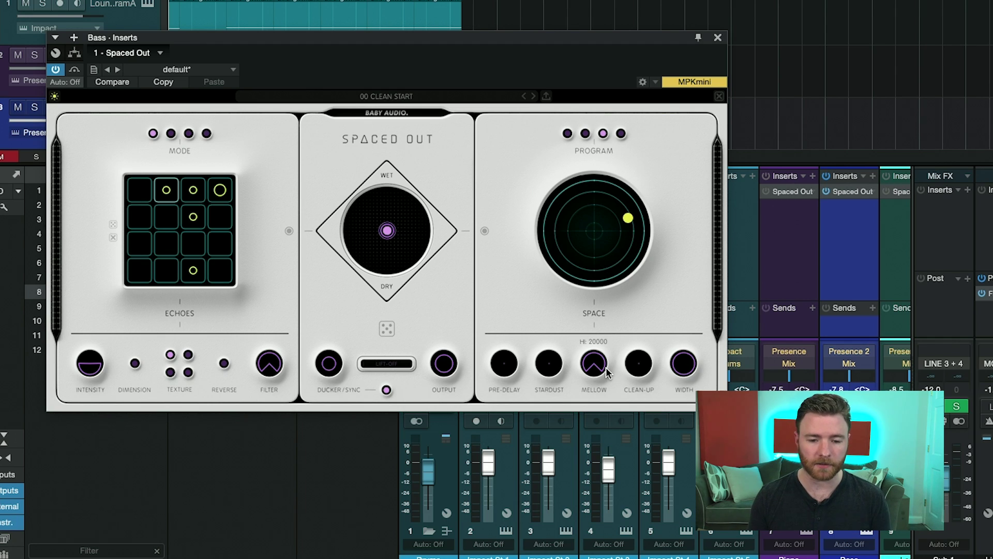
pyautogui.moveTo(590, 362)
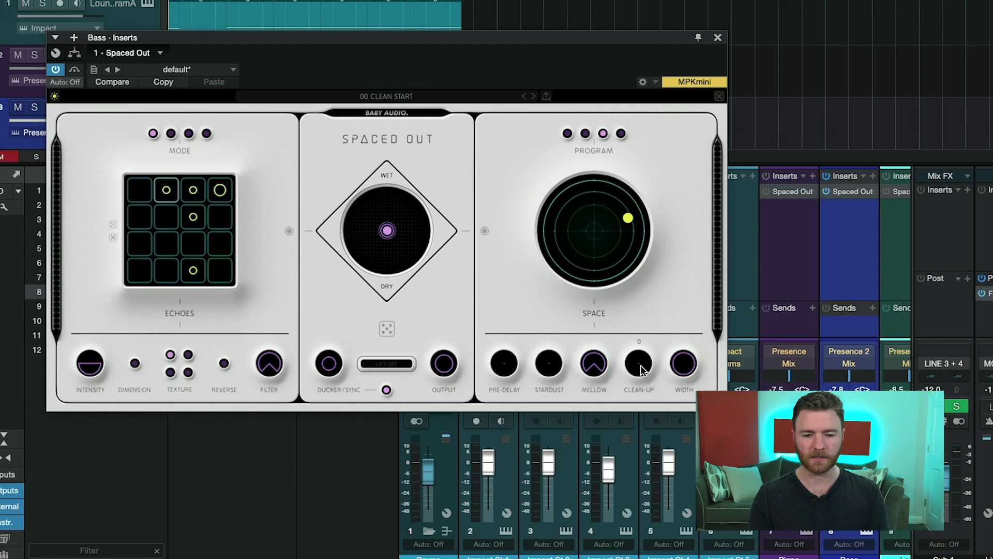
pyautogui.moveTo(642, 370); pyautogui.dragTo(640, 354)
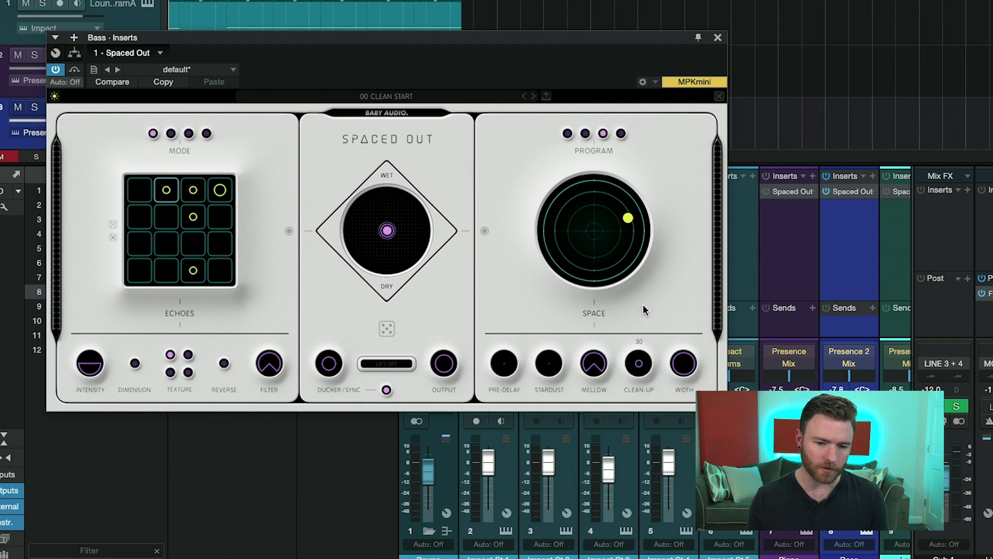
pyautogui.moveTo(648, 267); pyautogui.dragTo(645, 234)
pyautogui.moveTo(640, 382); pyautogui.dragTo(638, 372)
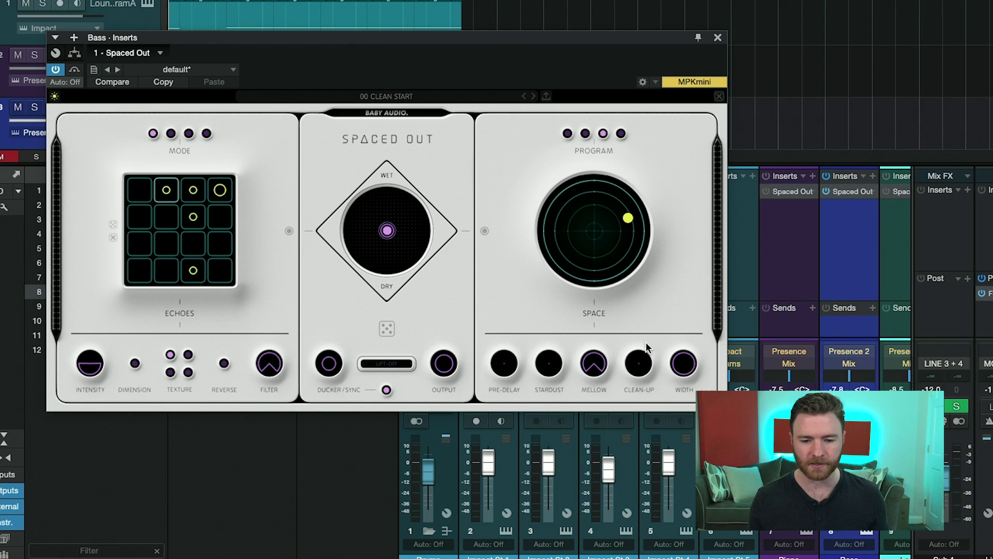
# - Solo the Piano track and generate random settings eight times in its Spaced Out 2 insert
pyautogui.click(792, 190)
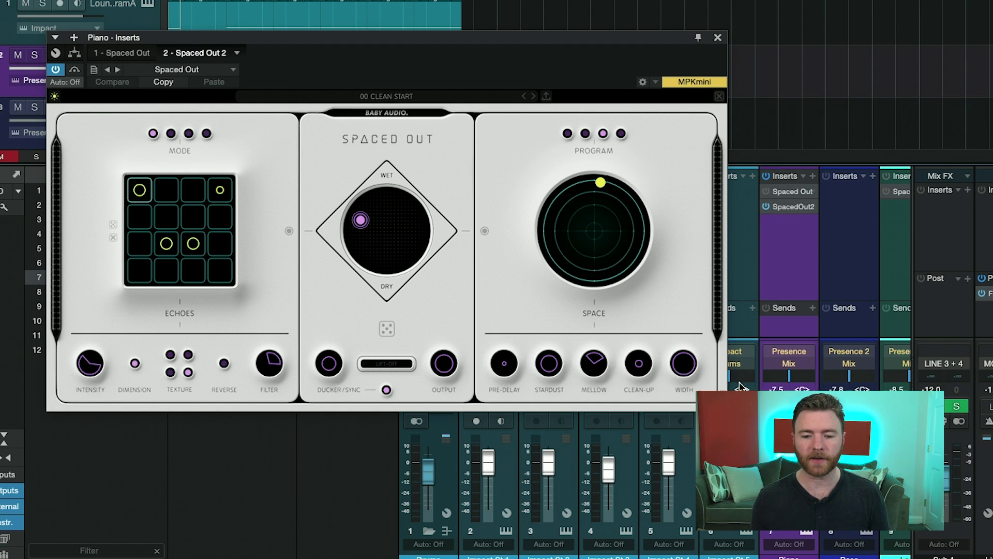
pyautogui.press('s')
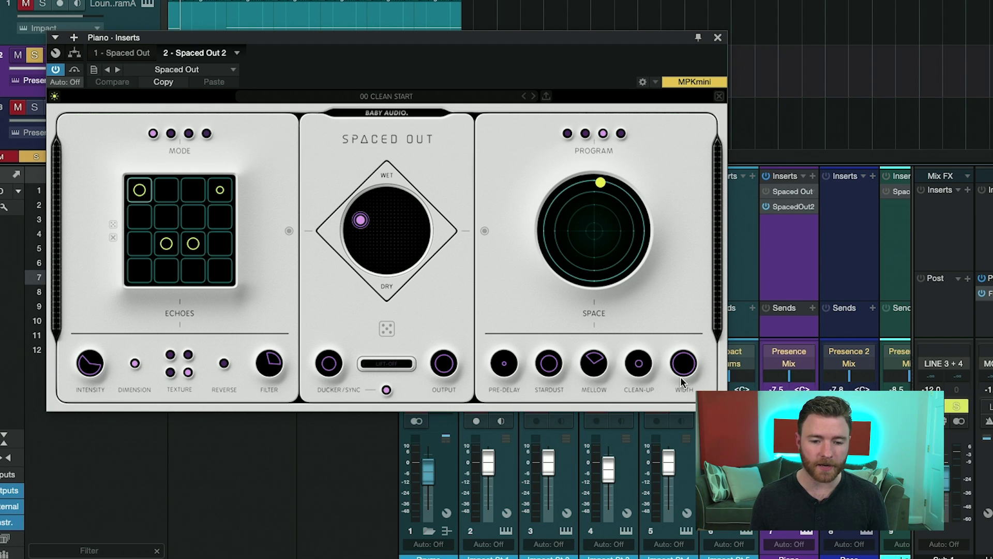
pyautogui.click(387, 329)
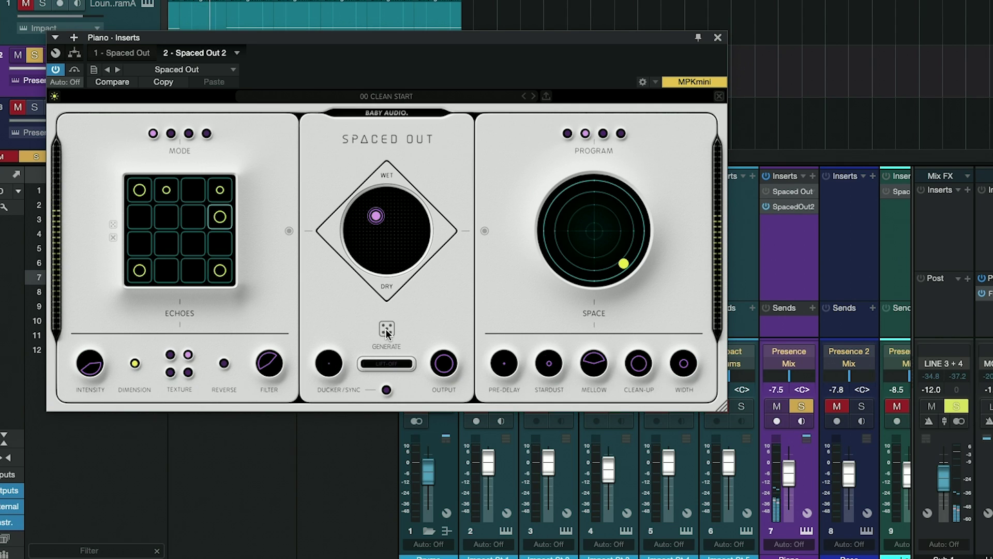
pyautogui.click(386, 331)
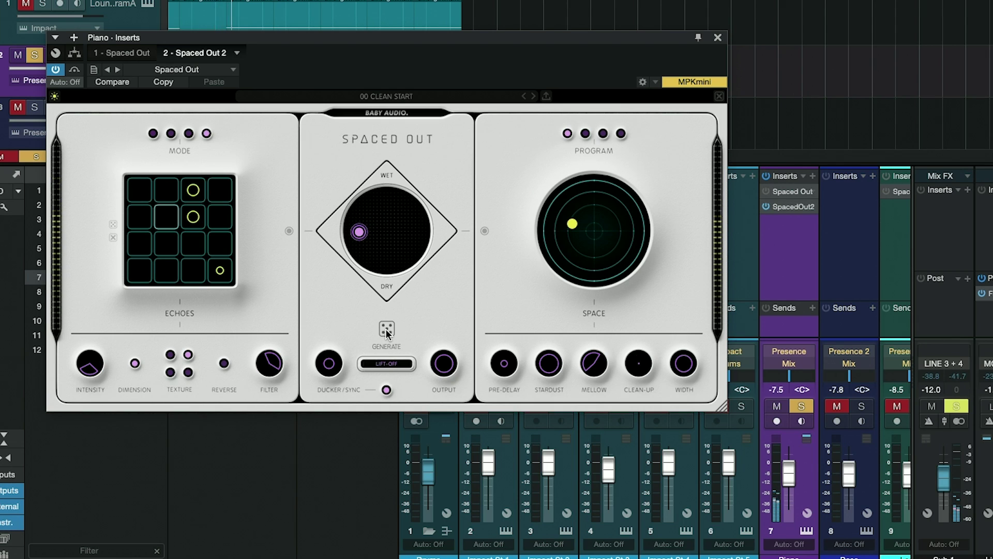
pyautogui.click(387, 331)
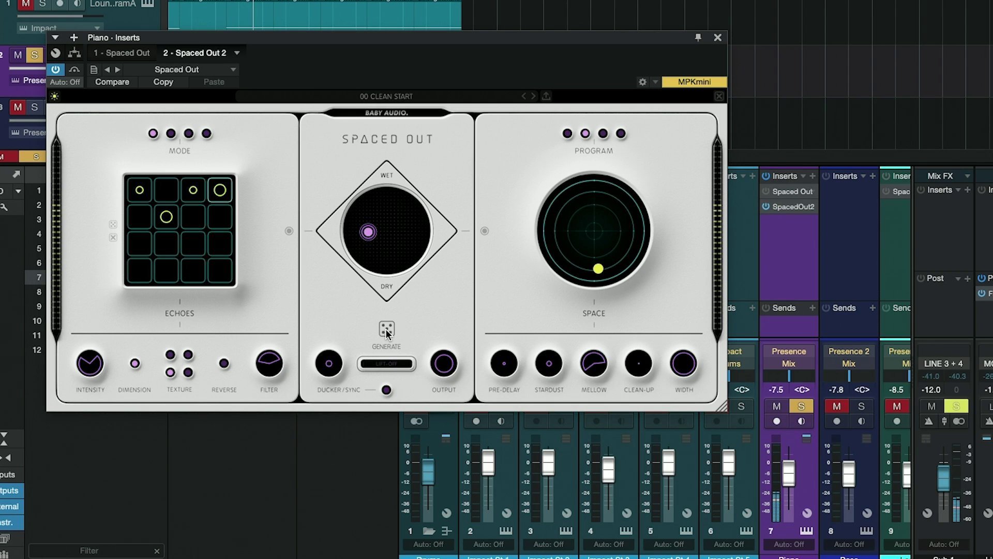
pyautogui.click(386, 331)
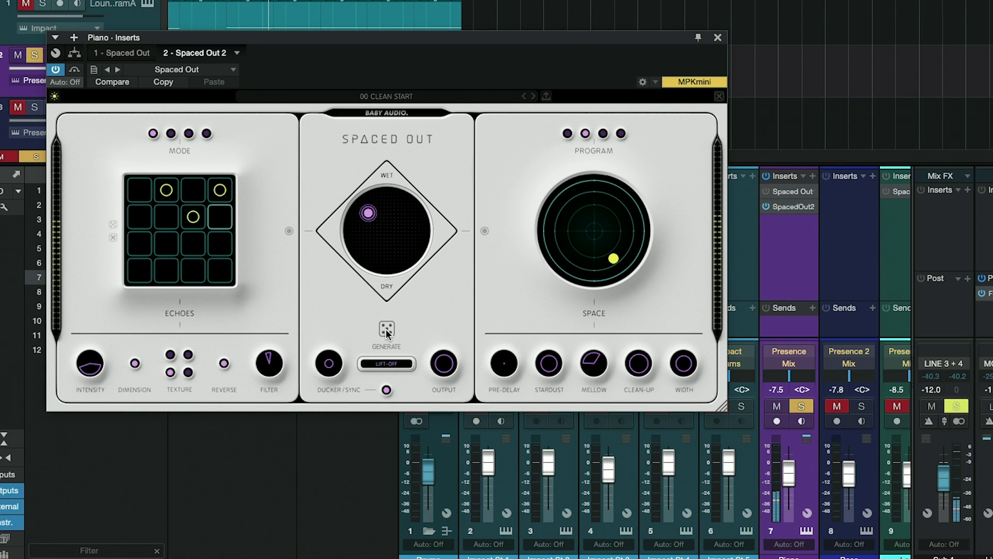
pyautogui.click(387, 331)
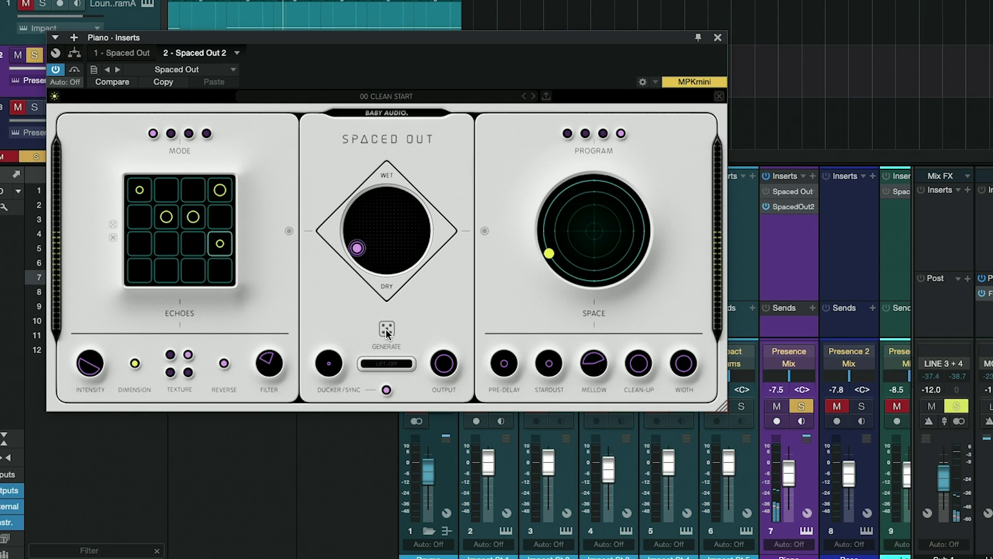
pyautogui.click(387, 331)
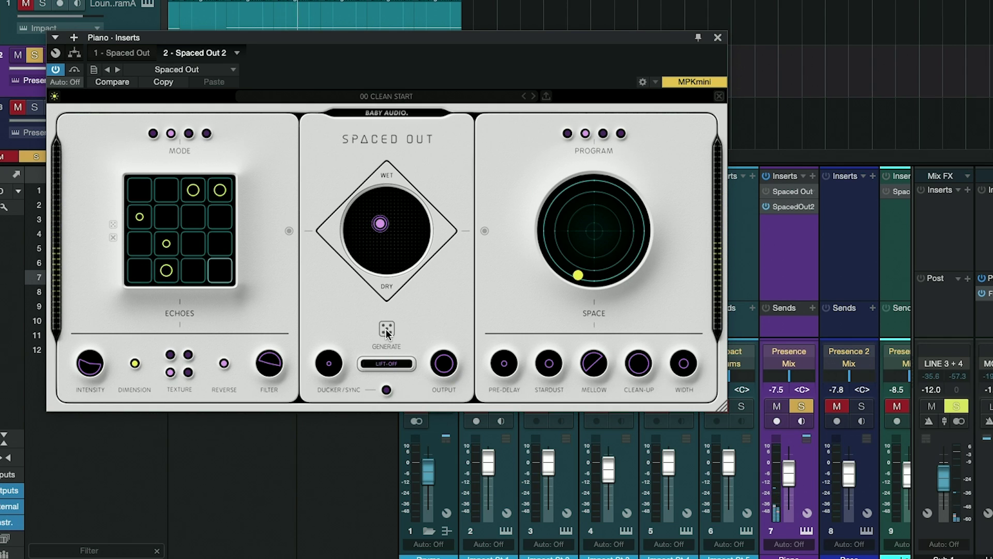
pyautogui.click(386, 331)
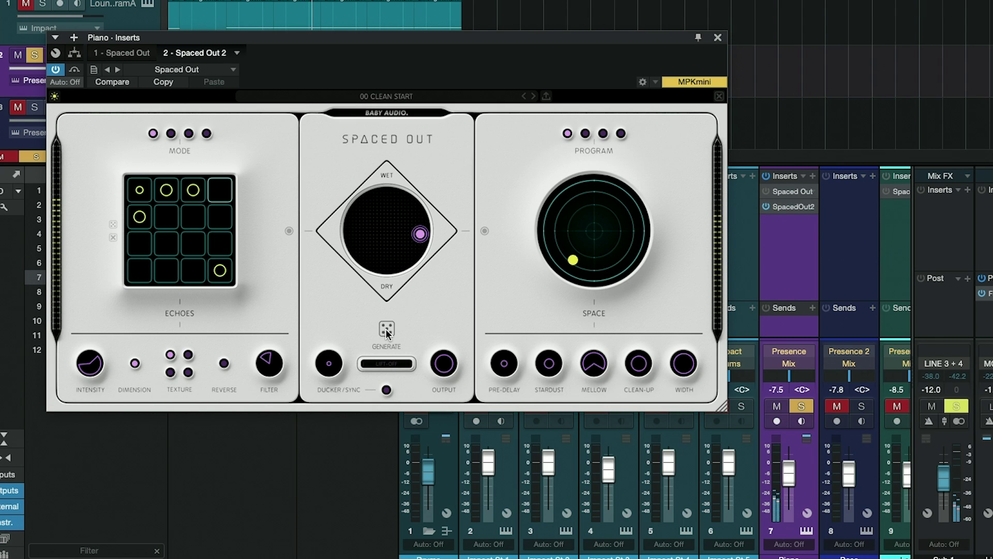
pyautogui.click(387, 331)
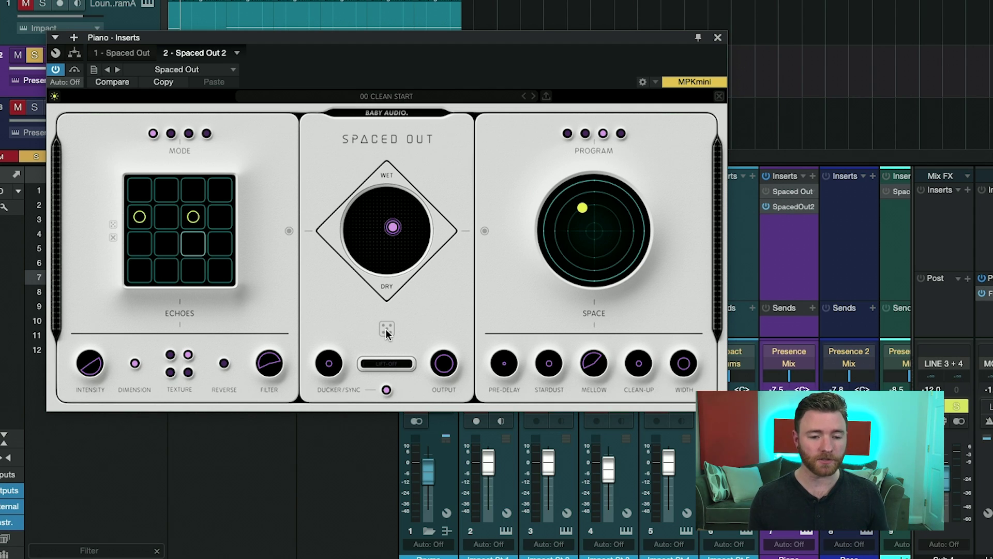
# - Bypass the Piano track's Spaced Out 2 insert and activate its first Spaced Out insert instead
pyautogui.click(766, 207)
pyautogui.click(766, 191)
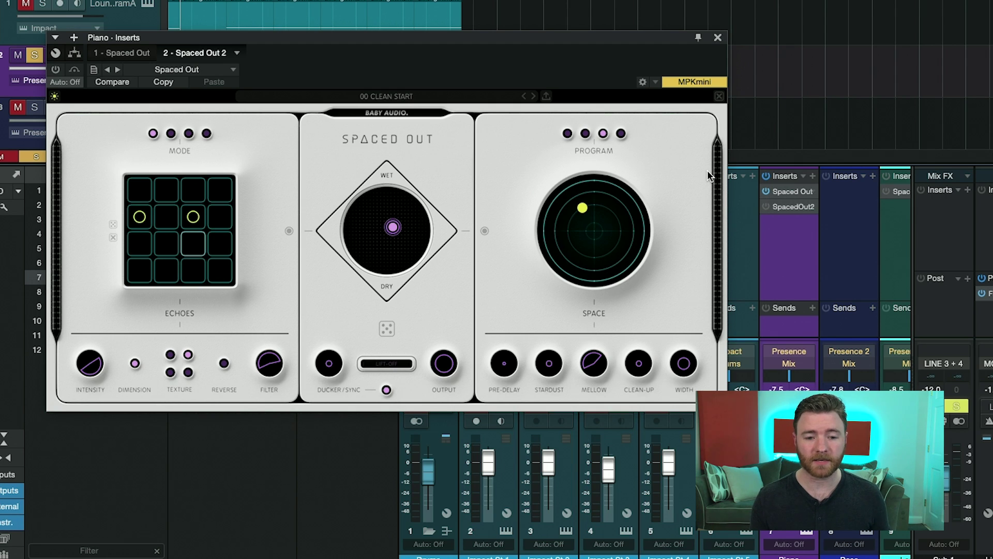
# - Show the Piano track's first Spaced Out insert and play back the soloed drums track on channel 10
pyautogui.click(131, 49)
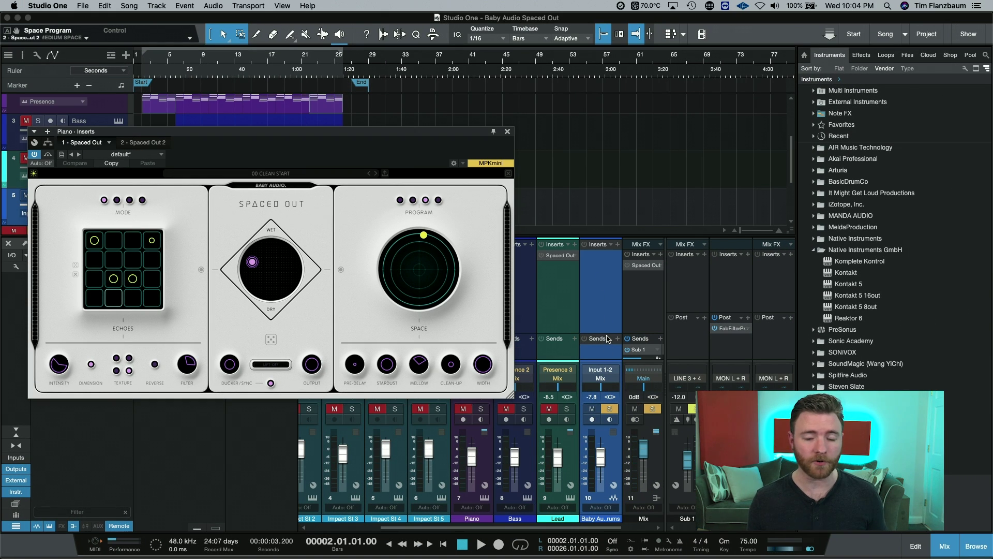
pyautogui.press('space')
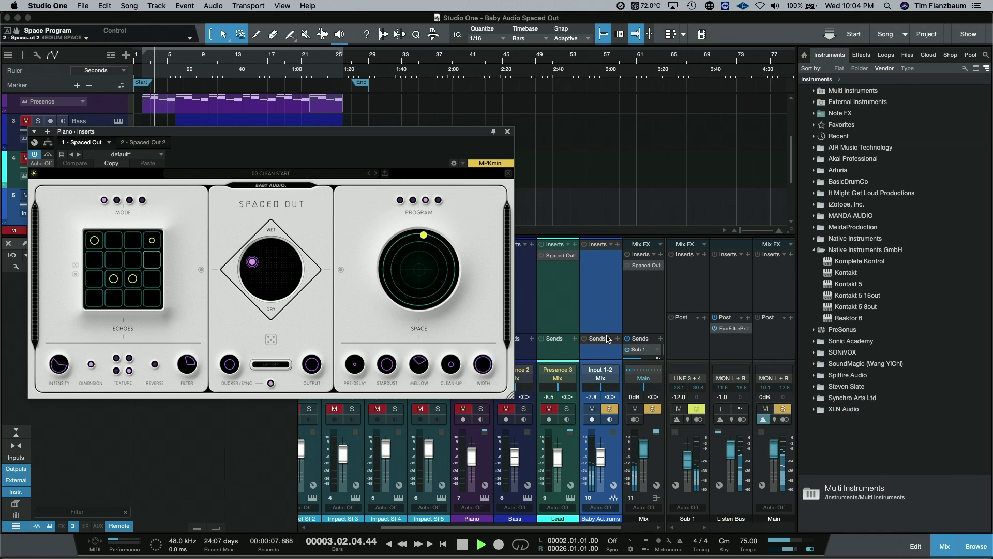
pyautogui.press('space')
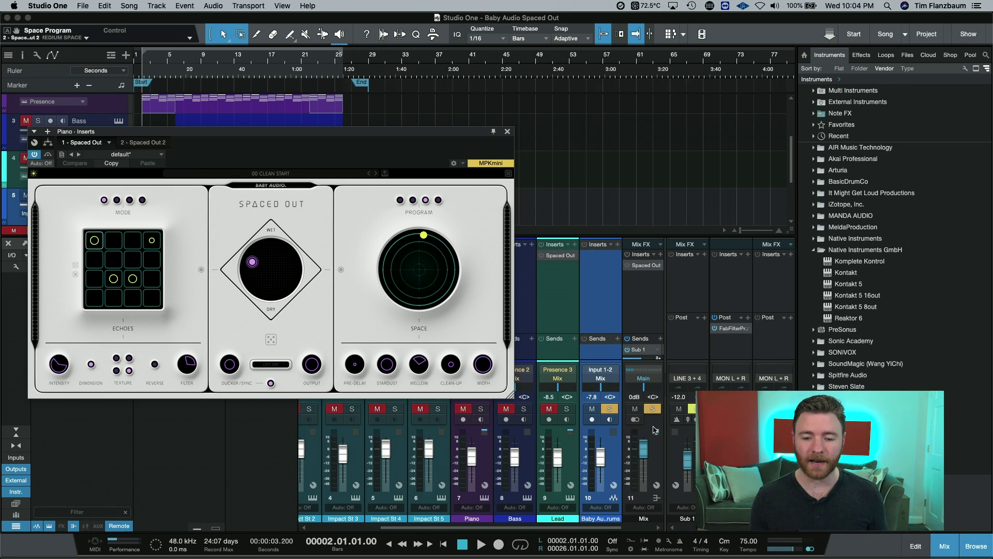
# - Unsolo the drums track on channel 10 and play back the full mix from bar 2
pyautogui.click(611, 410)
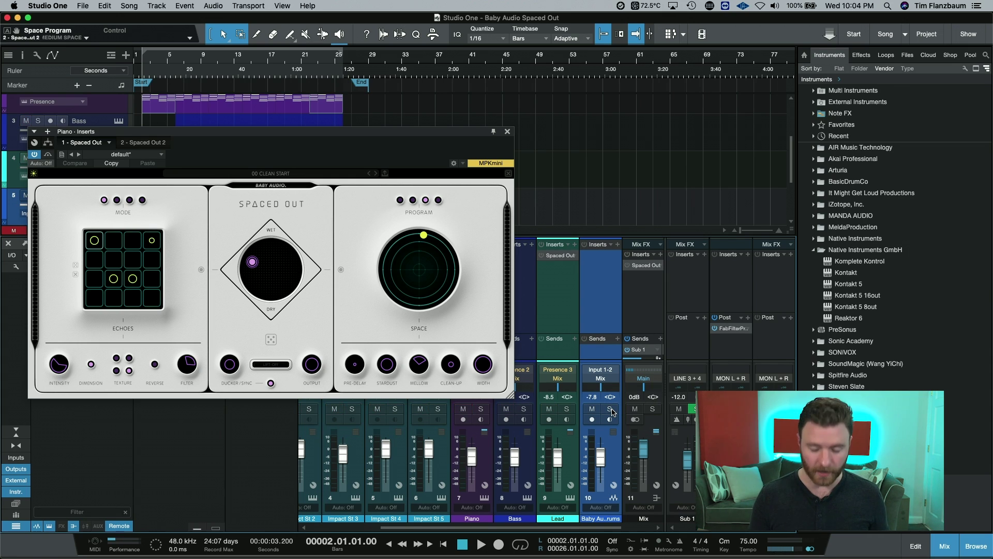
pyautogui.press('space')
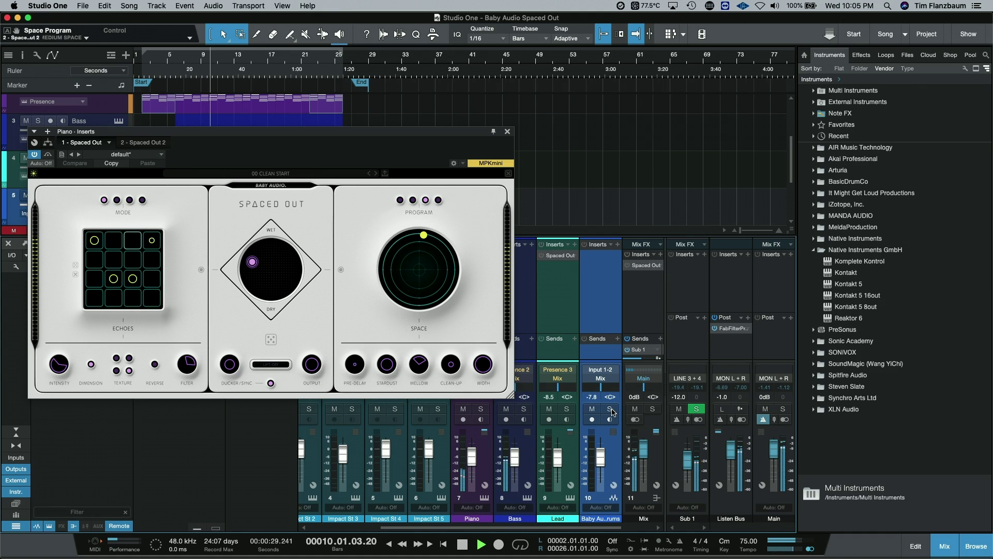
pyautogui.press('space')
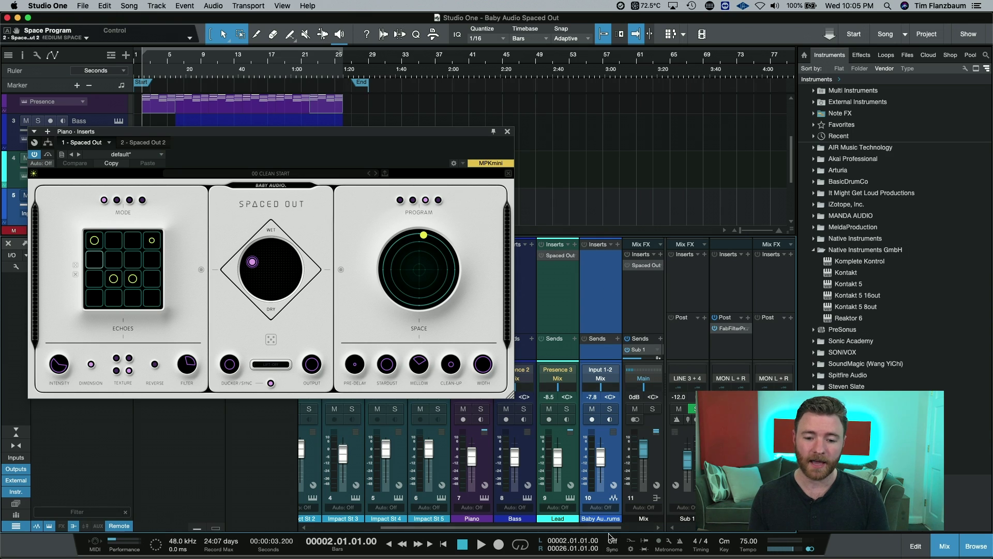
# - Solo the Baby Audio track on channel 12, play it back and fade its volume down to about -66.2 dB
pyautogui.moveTo(617, 528); pyautogui.dragTo(642, 528)
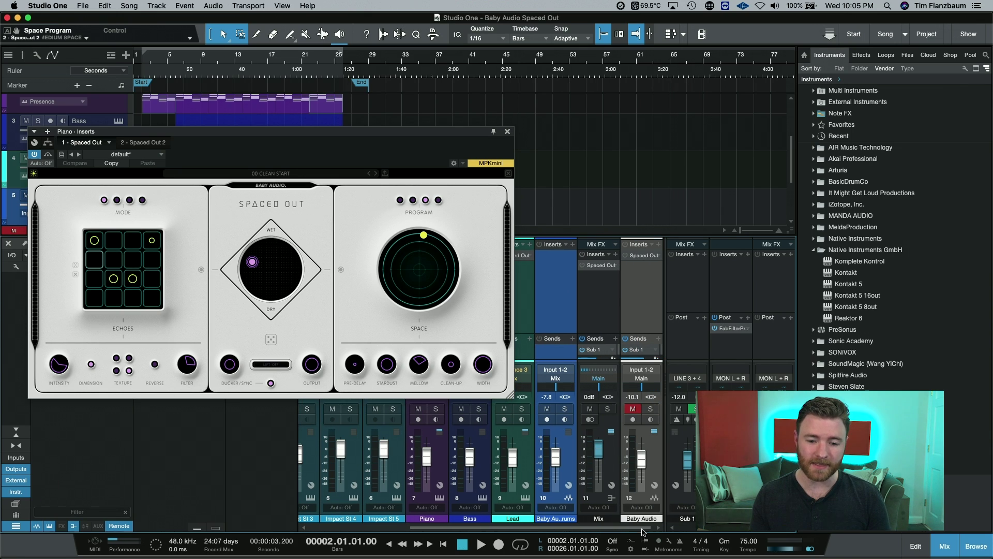
pyautogui.click(650, 408)
pyautogui.press('space')
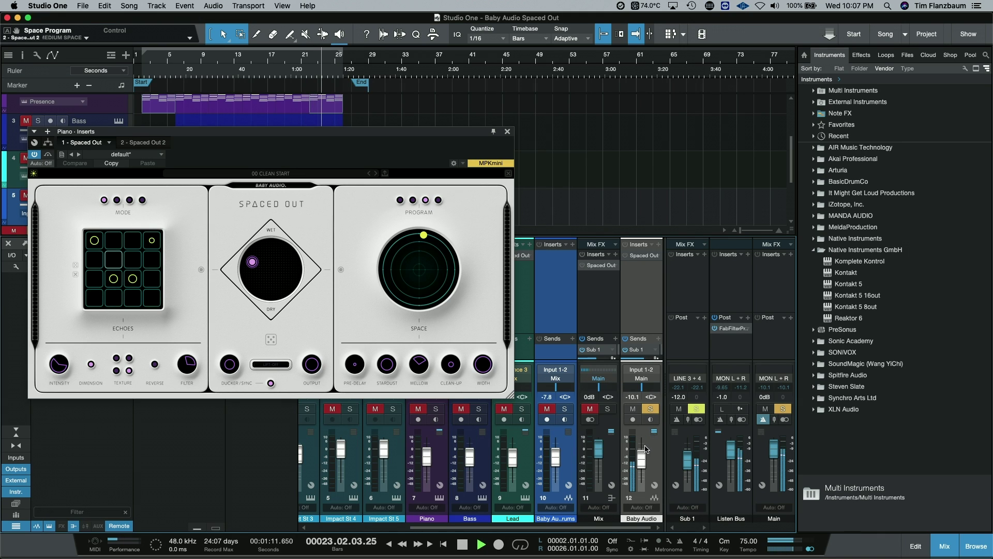
pyautogui.moveTo(645, 449); pyautogui.dragTo(645, 477)
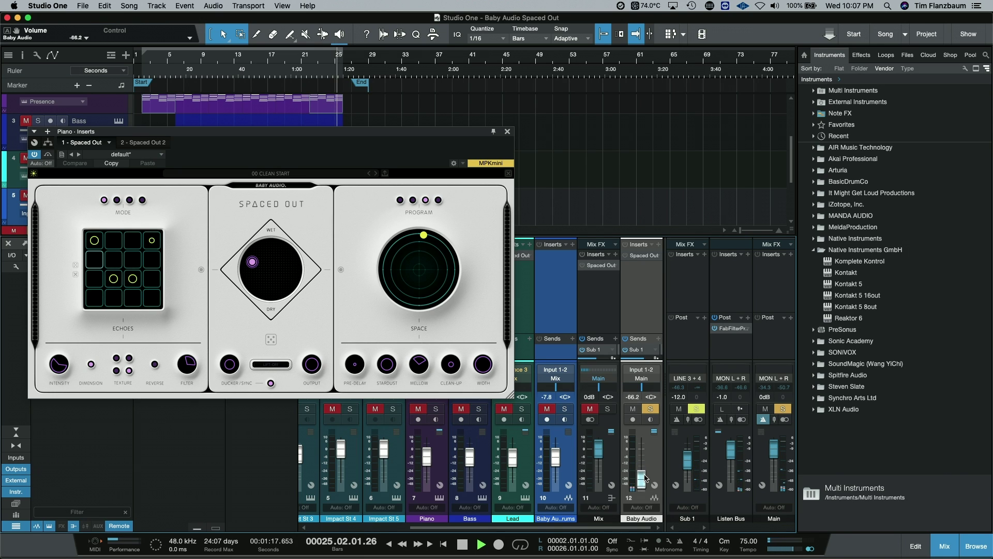